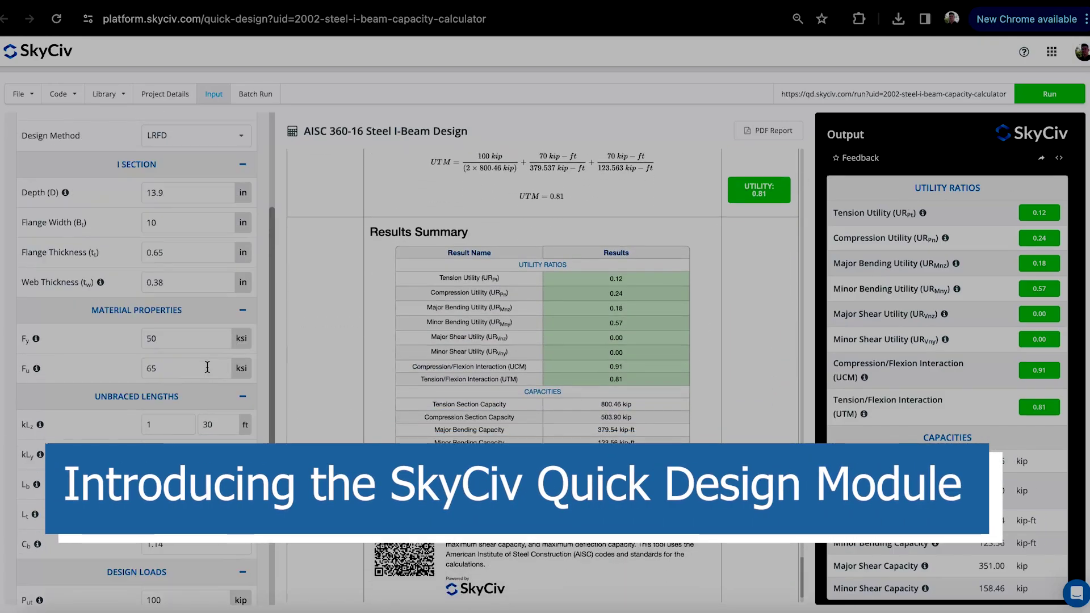
pyautogui.scroll(-3, 208, 368)
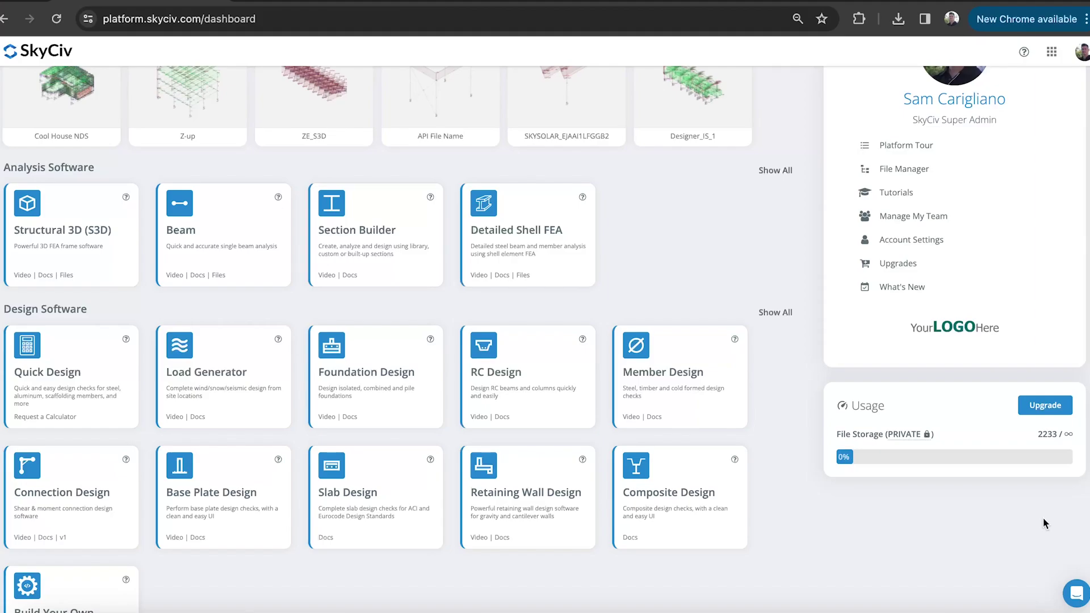
# Launch the Quick Design calculator library from the dashboard's Design Software section.
pyautogui.scroll(3, 810, 302)
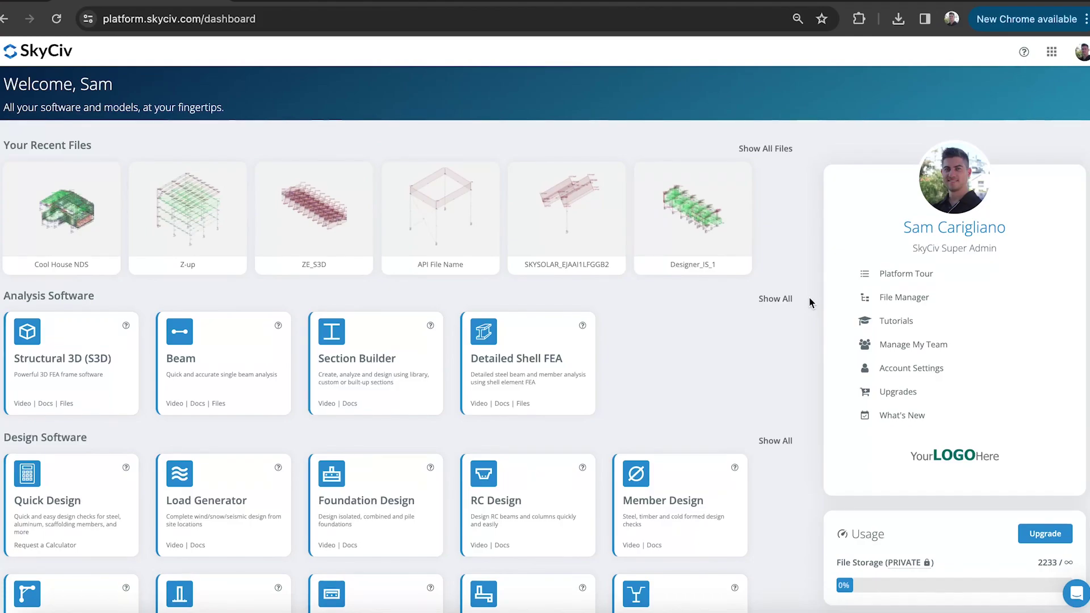
pyautogui.scroll(-1, 73, 507)
pyautogui.click(81, 477)
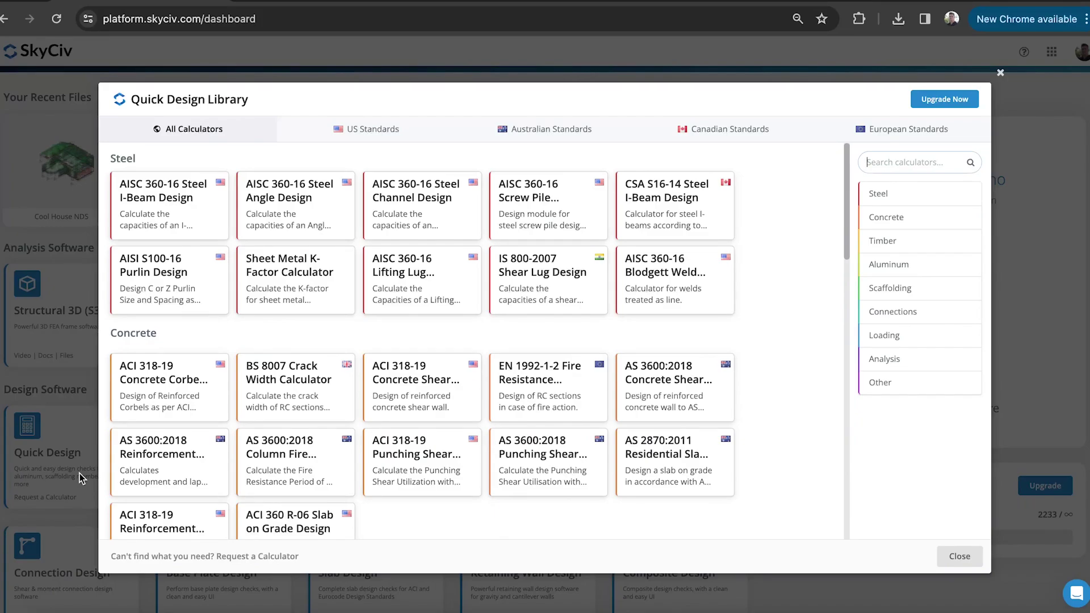
# Browse the US, Australian, Canadian and European calculator tabs, then review the US-standard list.
pyautogui.click(371, 136)
pyautogui.click(548, 135)
pyautogui.click(722, 131)
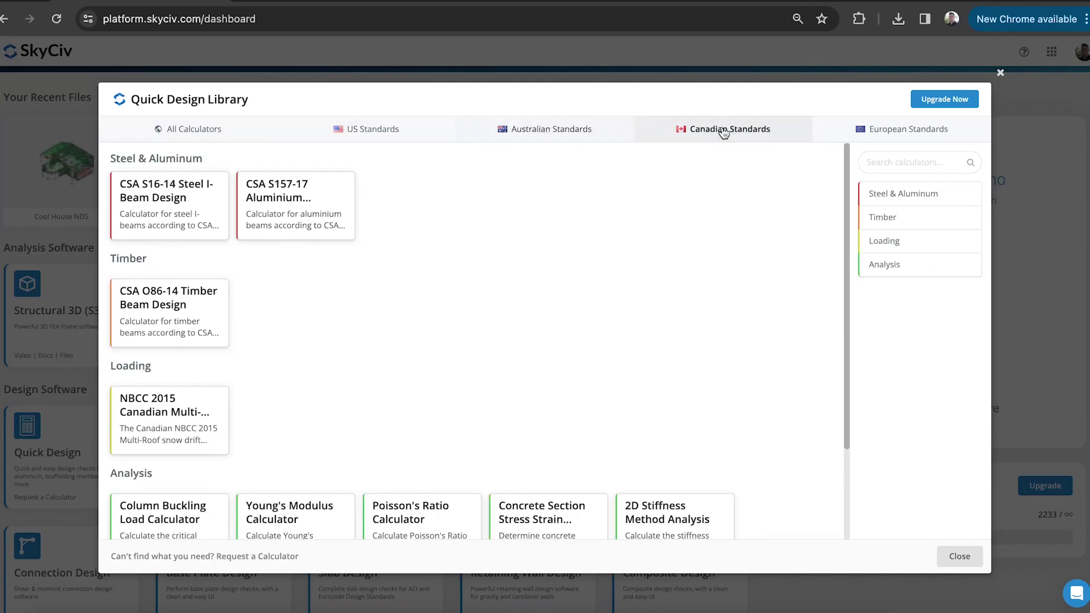
pyautogui.click(862, 136)
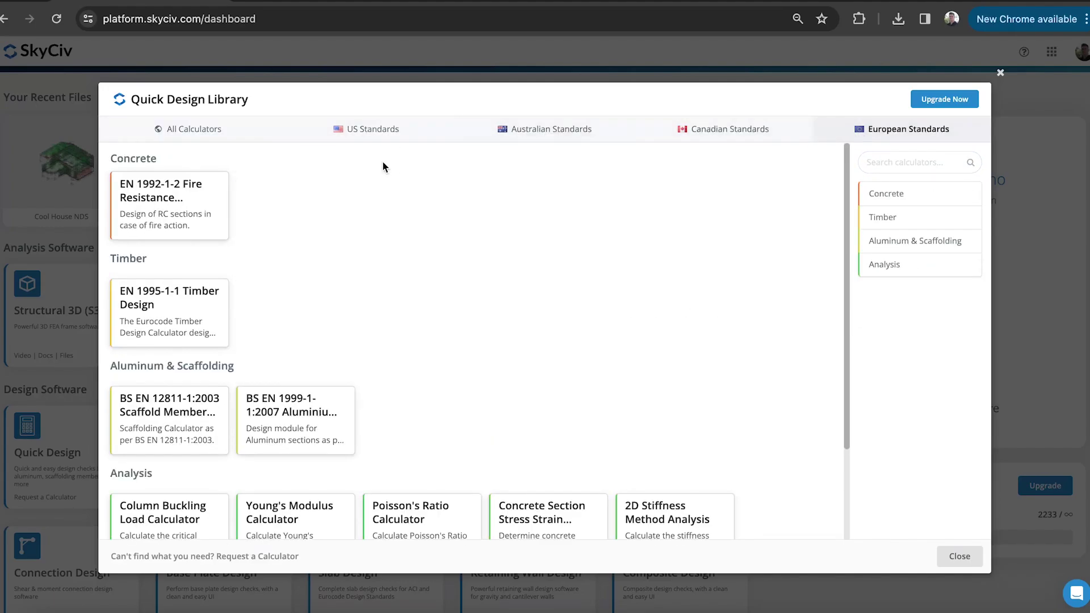
pyautogui.click(377, 142)
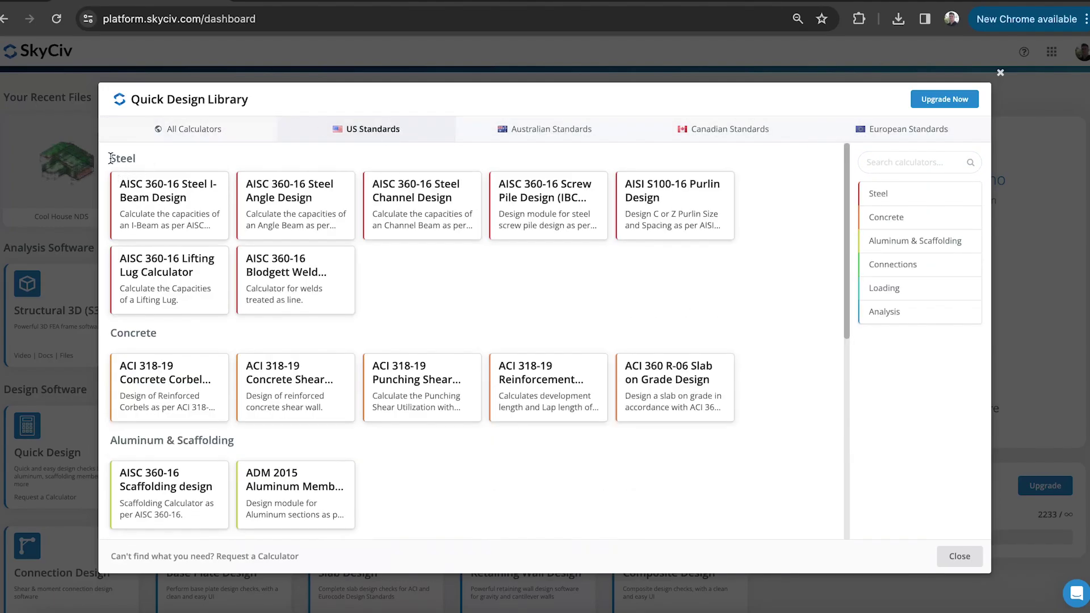
pyautogui.scroll(-4, 476, 262)
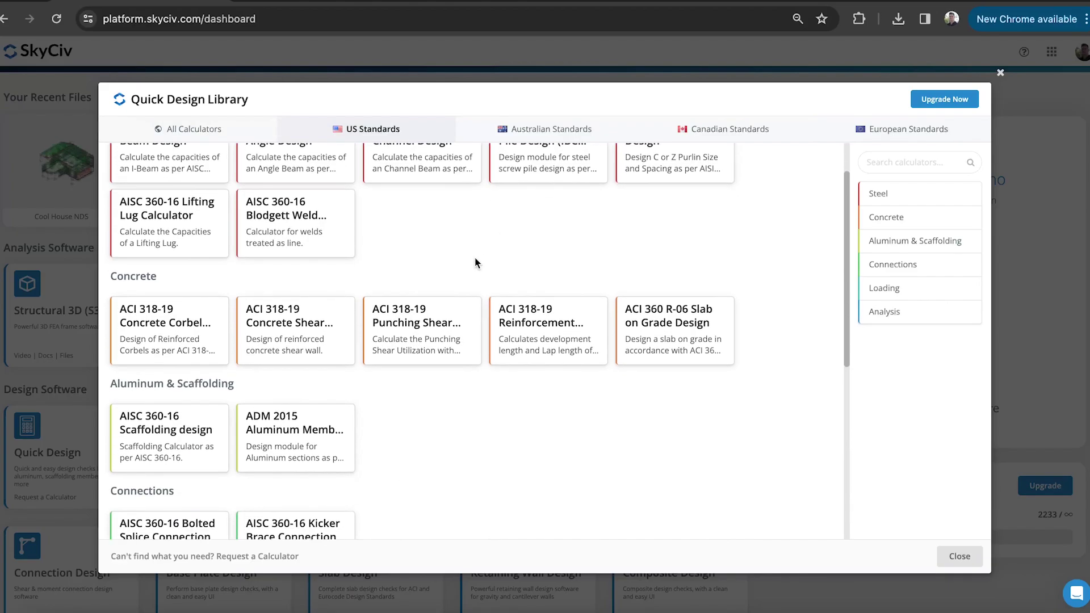
pyautogui.scroll(-1, 476, 262)
pyautogui.scroll(-1, 475, 262)
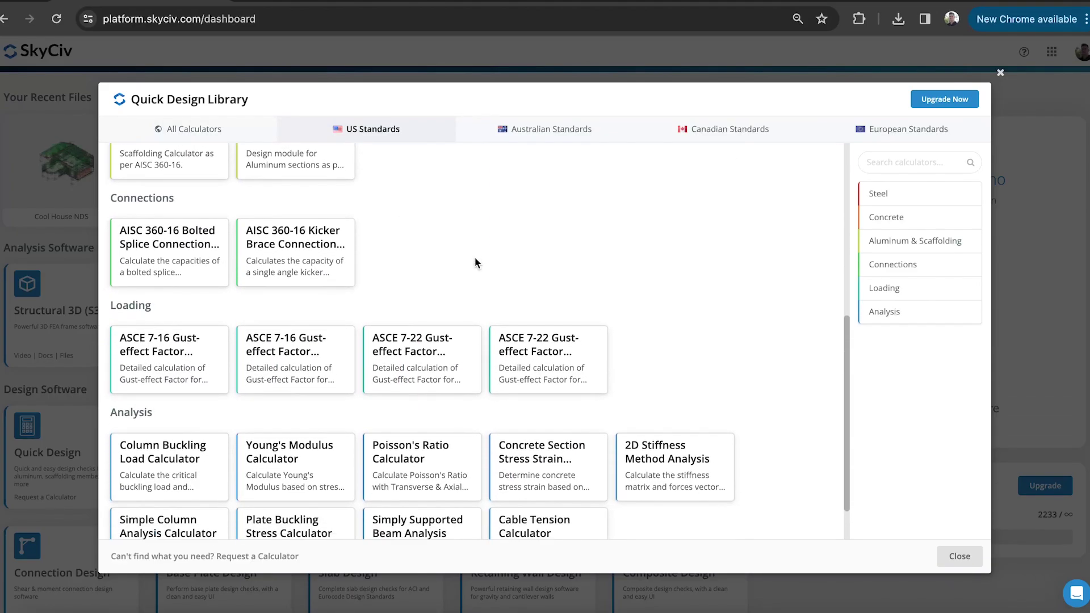
pyautogui.scroll(-1, 476, 263)
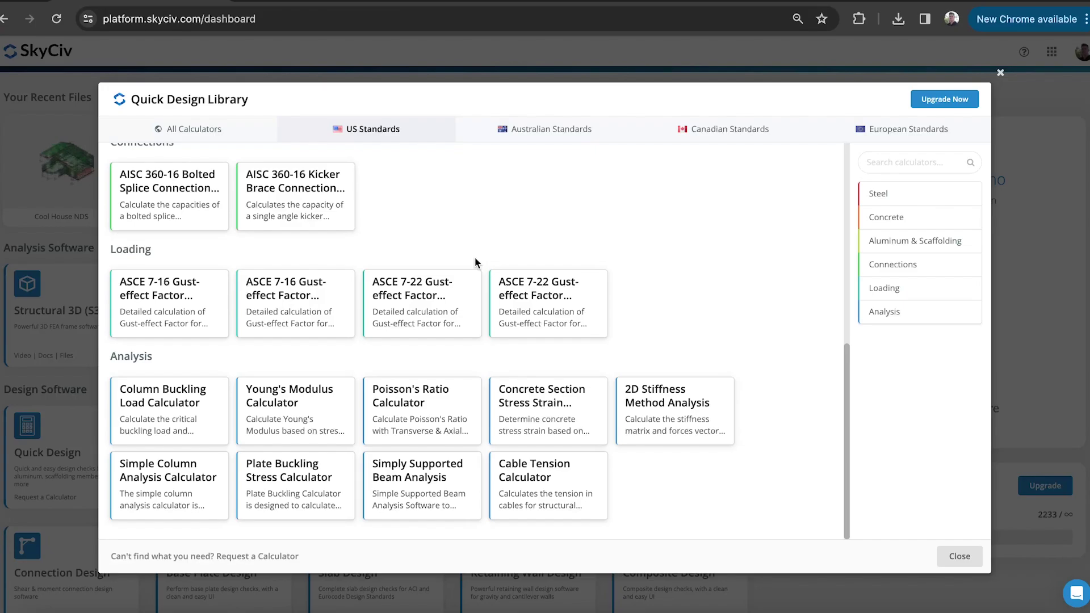
pyautogui.scroll(10, 476, 262)
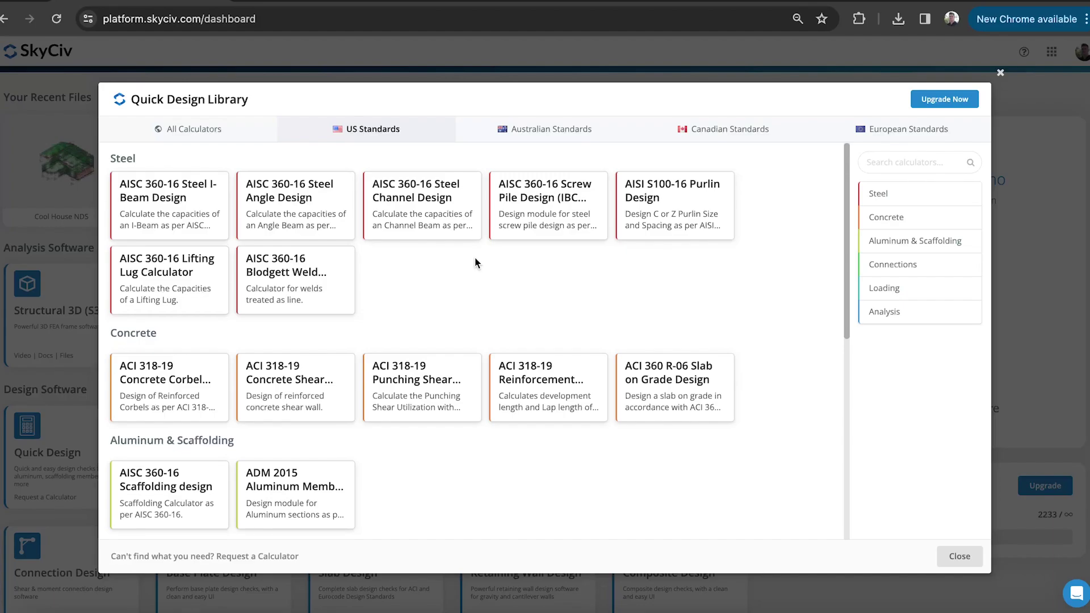
# Open the AISC 360-16 Steel I-Beam Design calculator, review its default inputs and run it.
pyautogui.click(156, 203)
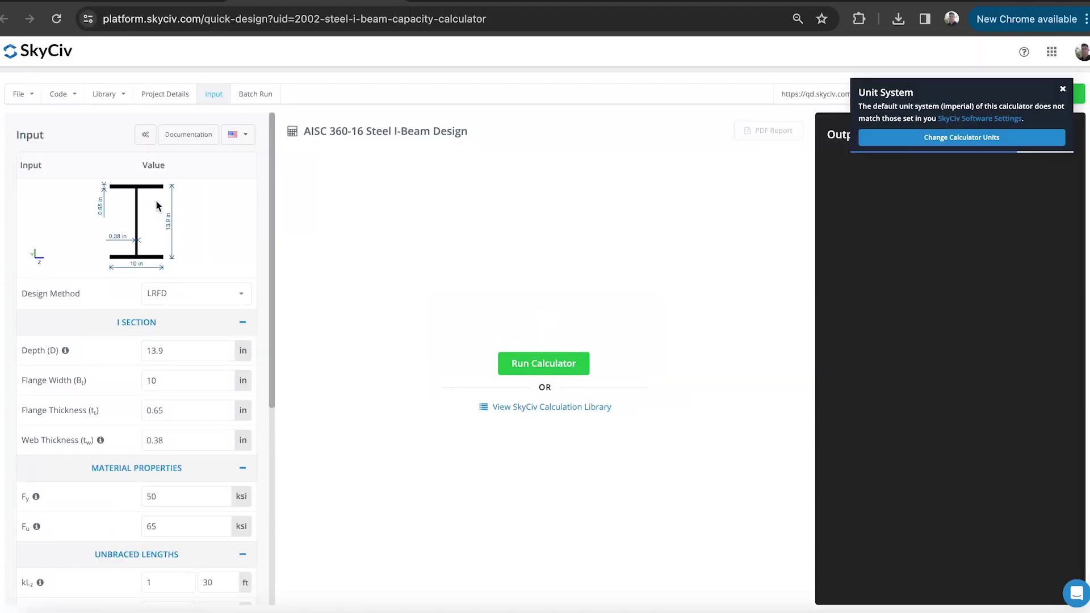
pyautogui.scroll(-1, 158, 206)
pyautogui.scroll(-1, 158, 206)
pyautogui.scroll(-1, 190, 347)
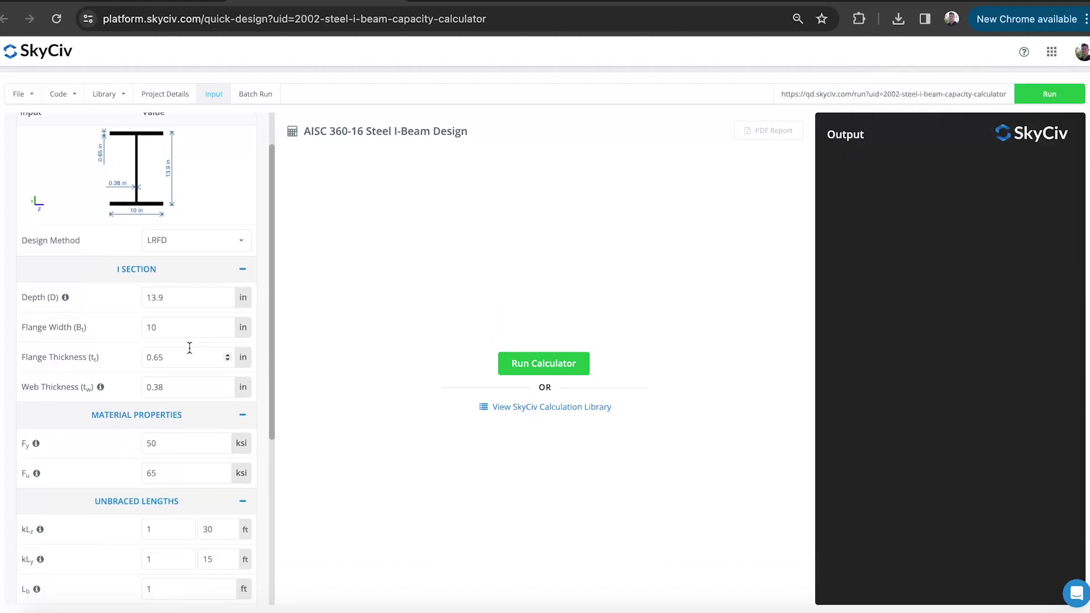
pyautogui.scroll(-4, 190, 349)
pyautogui.scroll(-1, 190, 352)
pyautogui.scroll(-1, 191, 353)
pyautogui.scroll(-2, 190, 351)
pyautogui.scroll(-3, 190, 349)
pyautogui.scroll(-1, 189, 348)
pyautogui.scroll(-1, 190, 348)
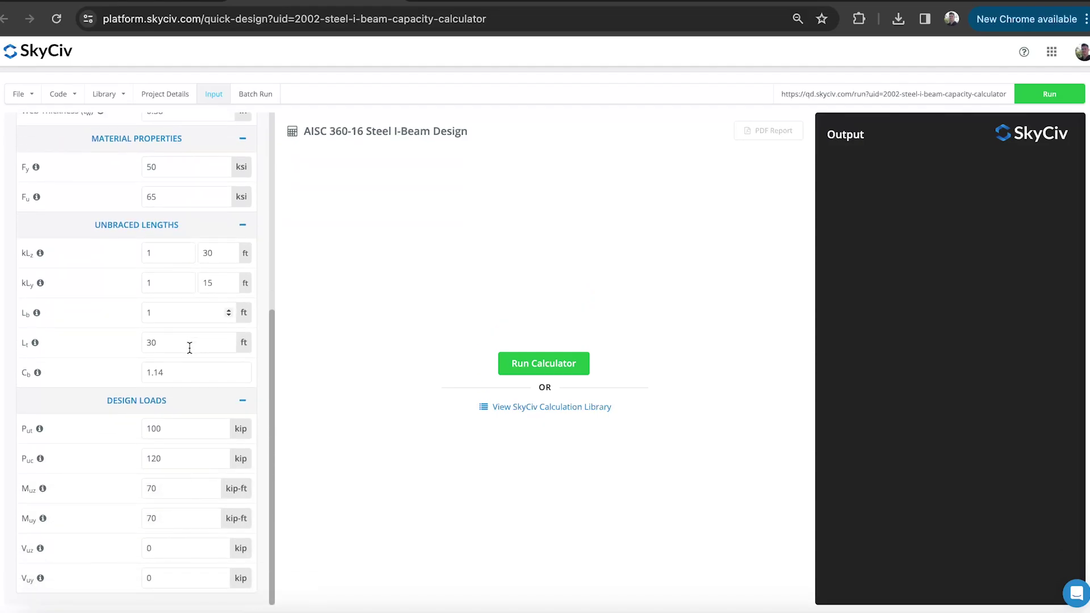
pyautogui.press('Return')
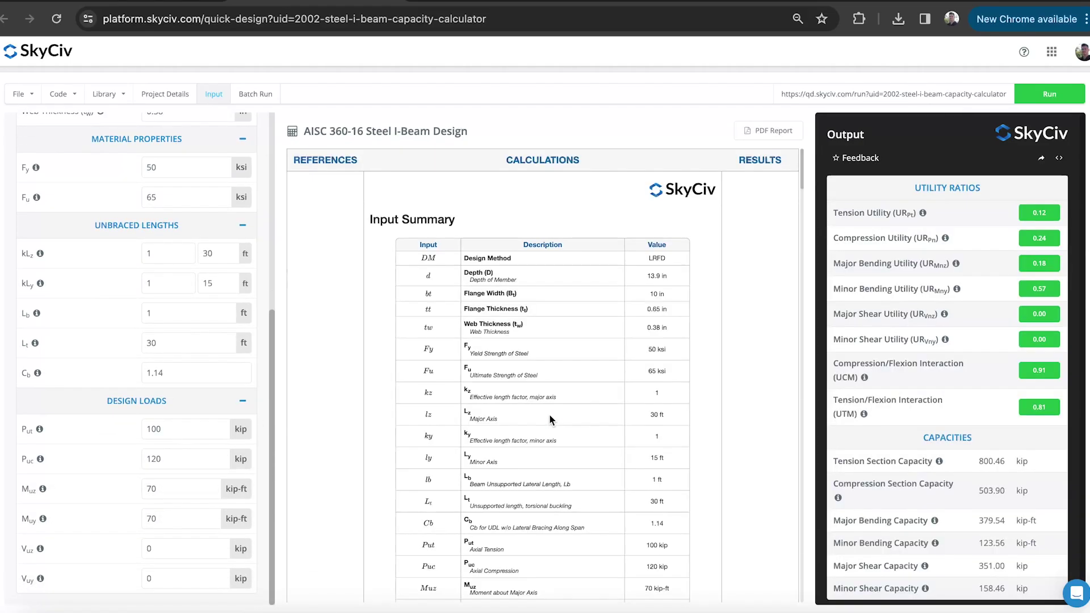
# Read through the report to the Results Summary: 0.91 compression and 0.81 tension interaction.
pyautogui.scroll(-4, 658, 309)
pyautogui.scroll(-4, 658, 309)
pyautogui.scroll(-4, 659, 310)
pyautogui.scroll(-5, 658, 310)
pyautogui.scroll(-5, 660, 314)
pyautogui.scroll(-5, 659, 309)
pyautogui.scroll(-5, 659, 309)
pyautogui.scroll(-5, 659, 309)
pyautogui.scroll(-5, 659, 309)
pyautogui.scroll(-3, 659, 309)
pyautogui.scroll(-5, 659, 310)
pyautogui.scroll(-1, 659, 310)
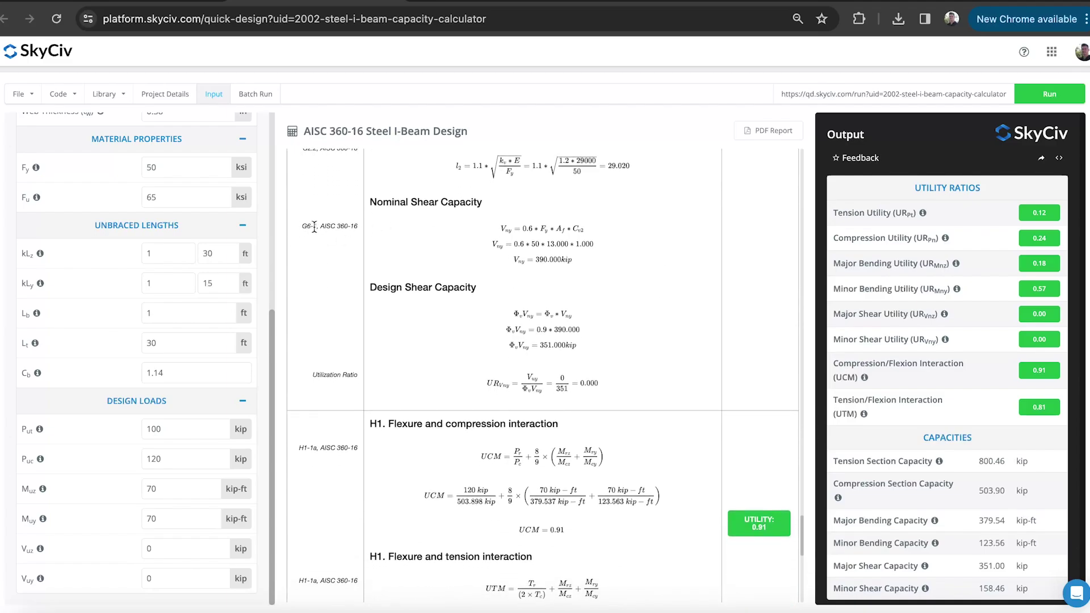
pyautogui.scroll(-2, 644, 332)
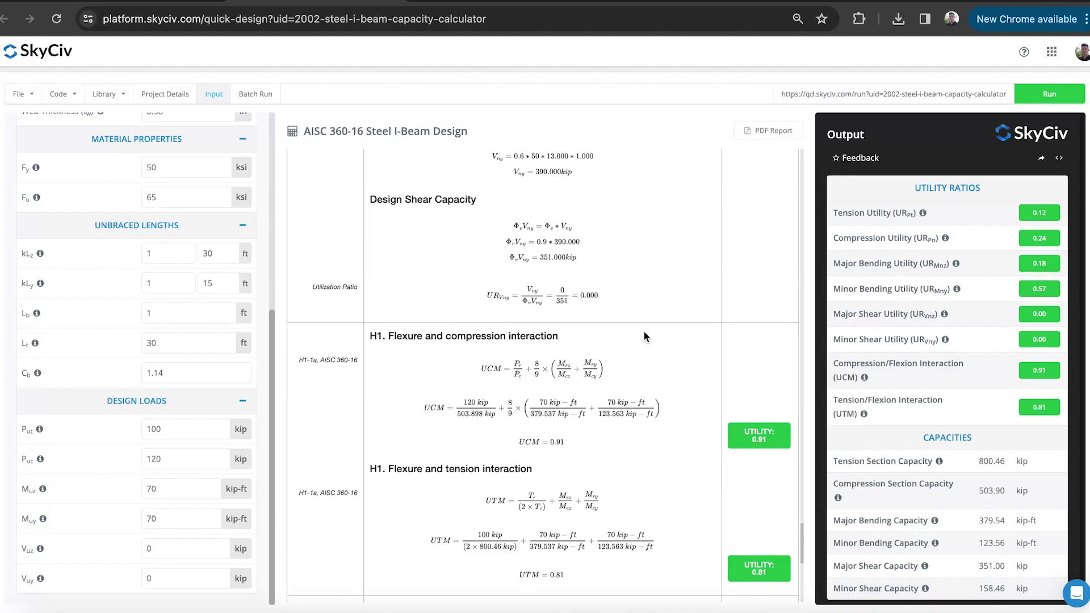
pyautogui.scroll(-2, 769, 418)
pyautogui.scroll(-2, 775, 420)
pyautogui.scroll(-3, 775, 420)
pyautogui.scroll(-1, 775, 423)
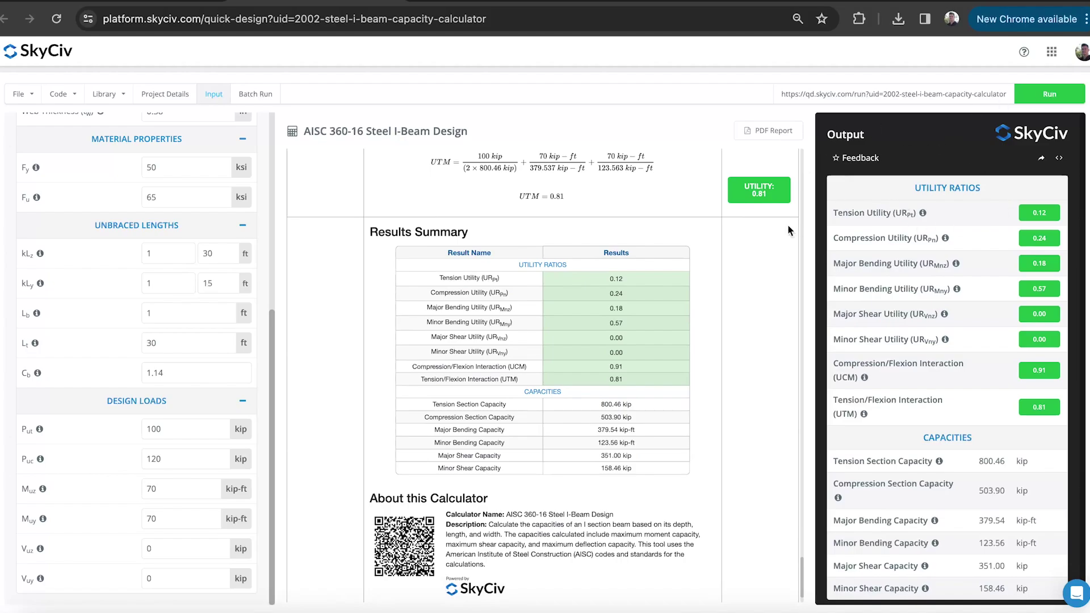
# Change the Puc axial compression load to 100 kip, dropping interaction UCM to 0.85.
pyautogui.moveTo(196, 373)
pyautogui.scroll(2, 208, 367)
pyautogui.scroll(1, 195, 423)
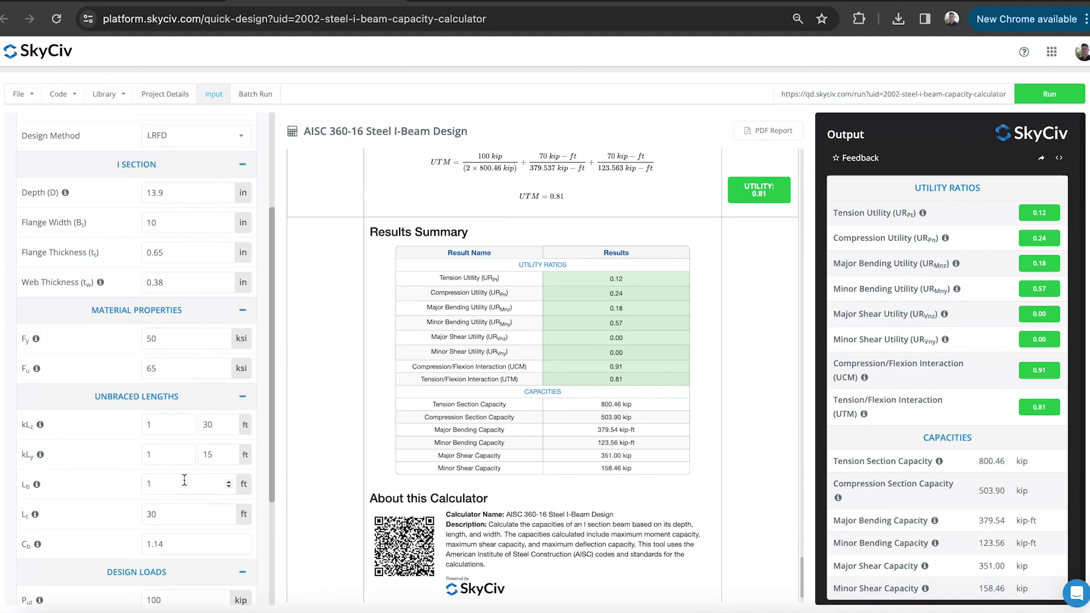
pyautogui.scroll(-3, 67, 550)
pyautogui.doubleClick(181, 458)
pyautogui.write('12')
pyautogui.press('BackSpace')
pyautogui.write('00')
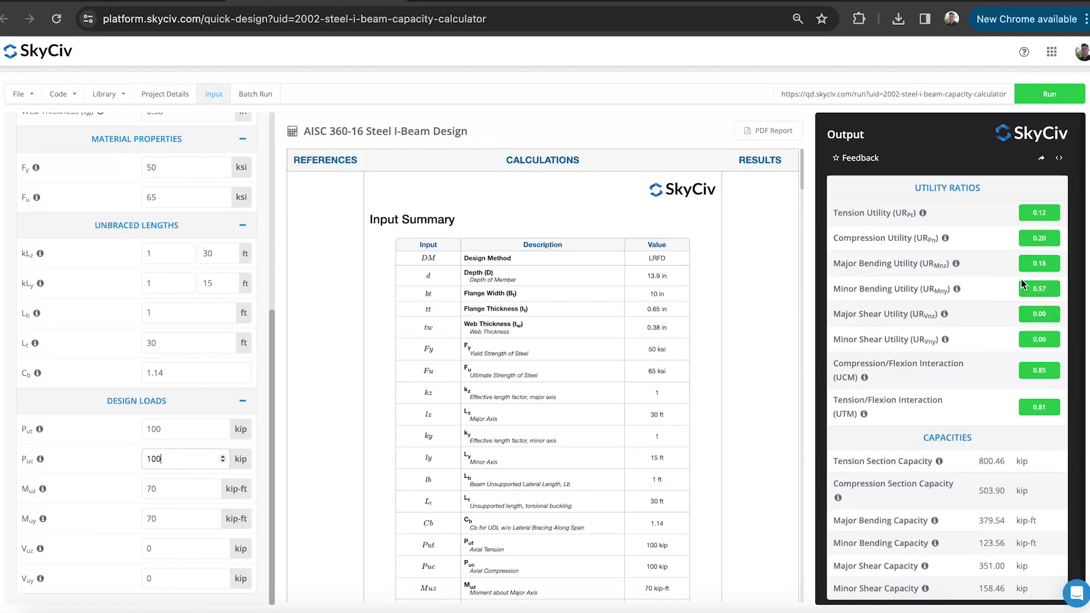
pyautogui.scroll(-1, 977, 284)
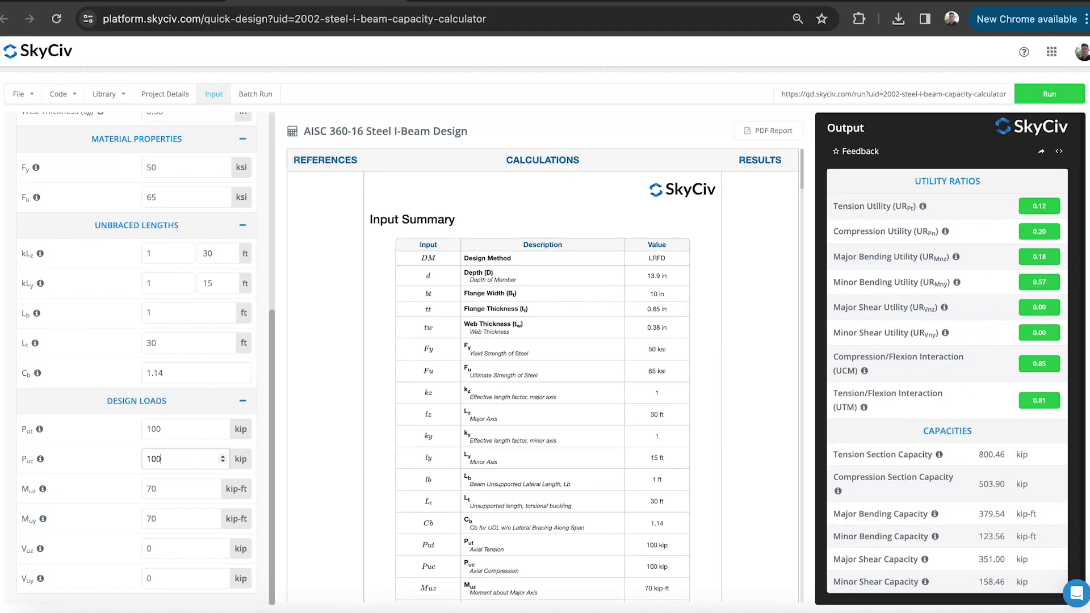
# Run a five-row batch of the beam and expand the full-width results, all passing at 0.850.
pyautogui.click(255, 94)
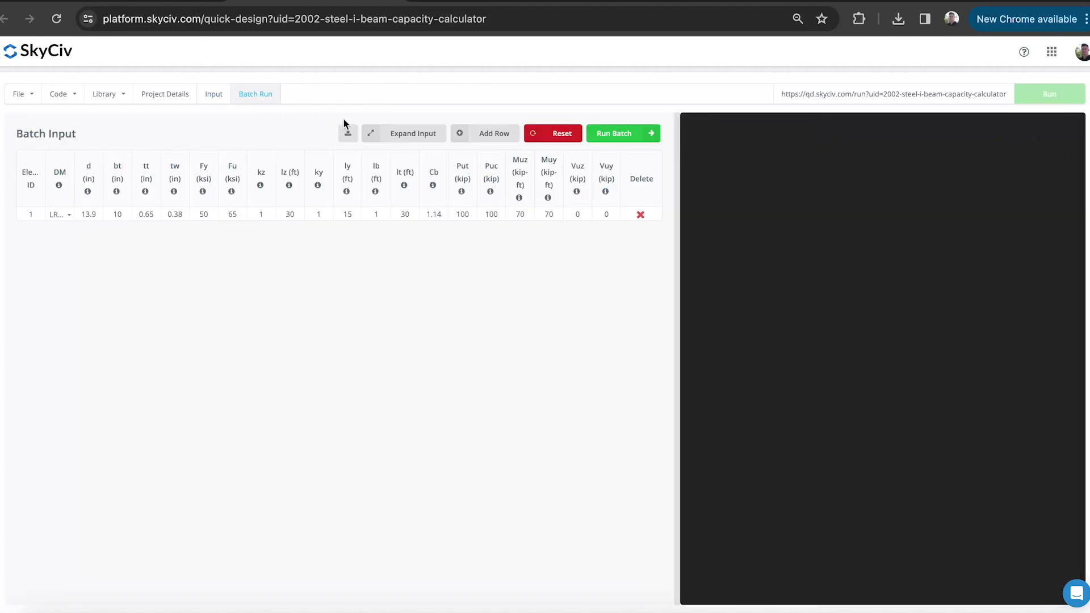
pyautogui.click(494, 136)
pyautogui.click(494, 137)
pyautogui.click(494, 137)
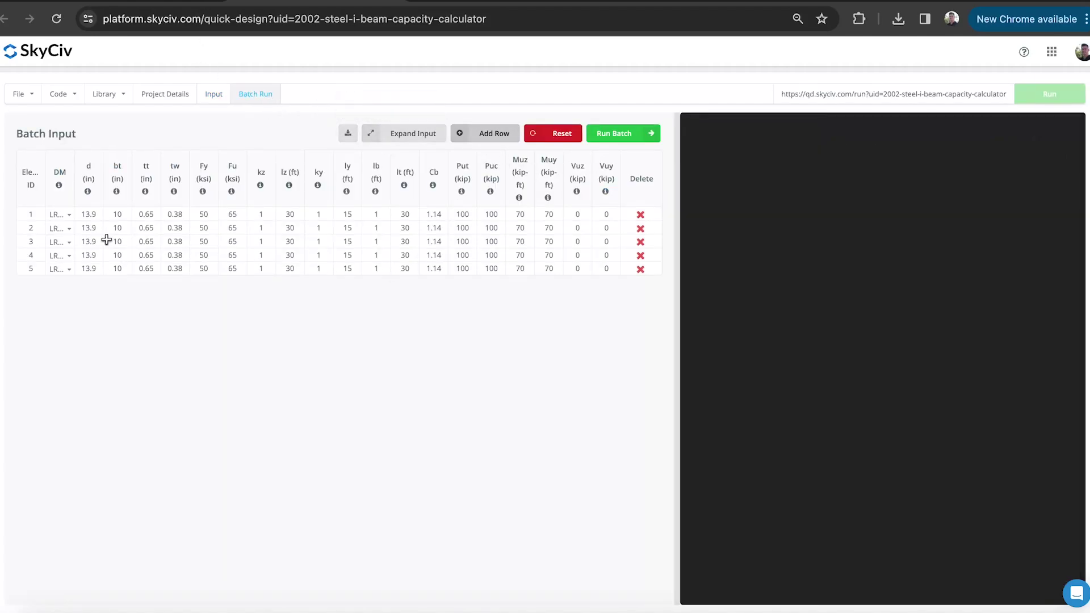
pyautogui.click(628, 142)
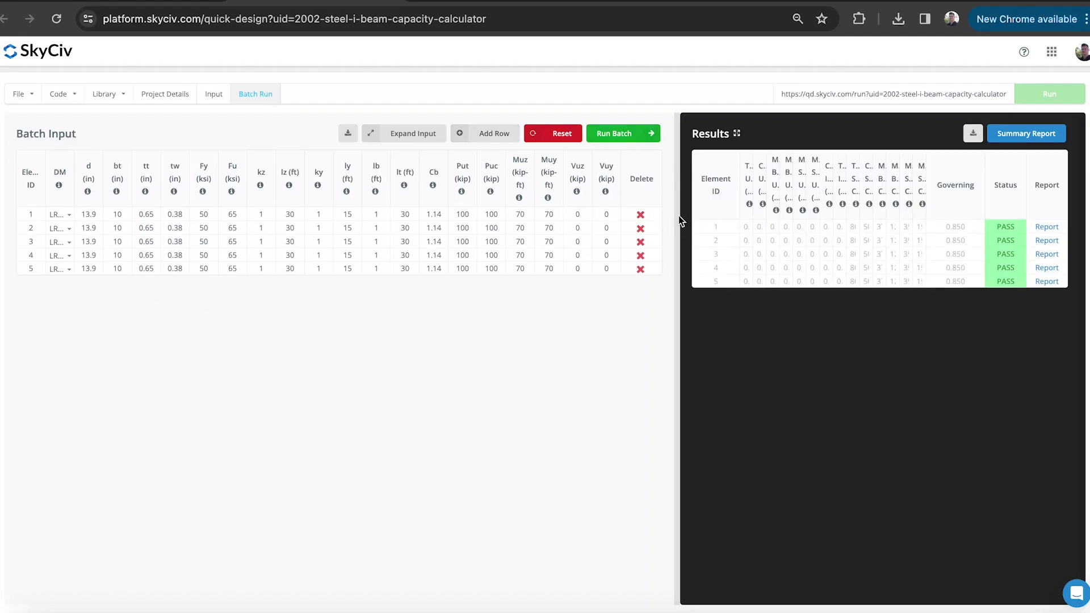
pyautogui.click(737, 133)
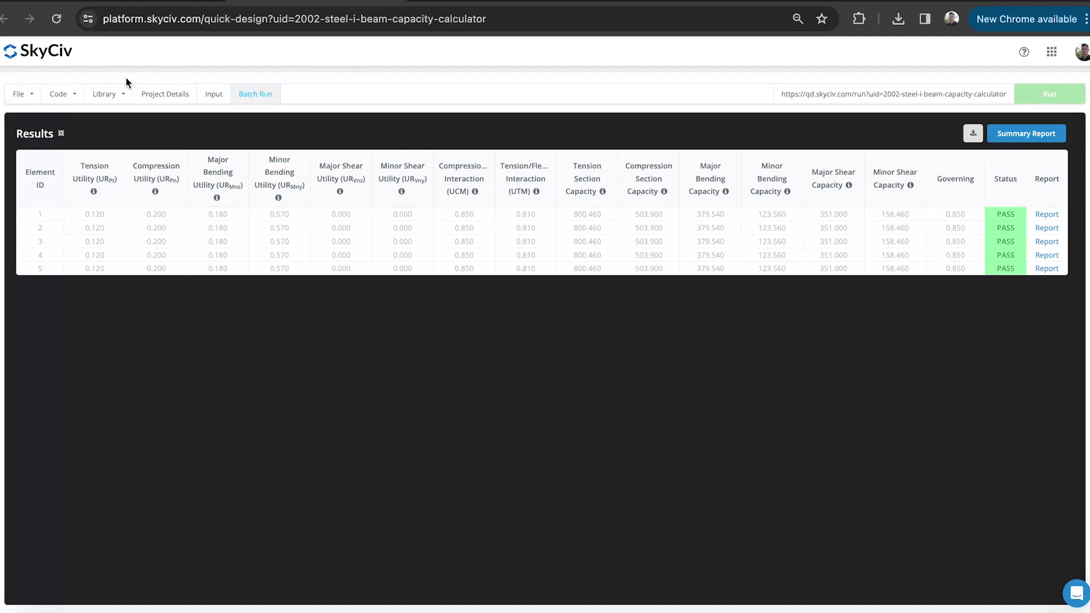
# Return to the single-beam Input form and reload the full SkyCiv calculator library.
pyautogui.click(206, 98)
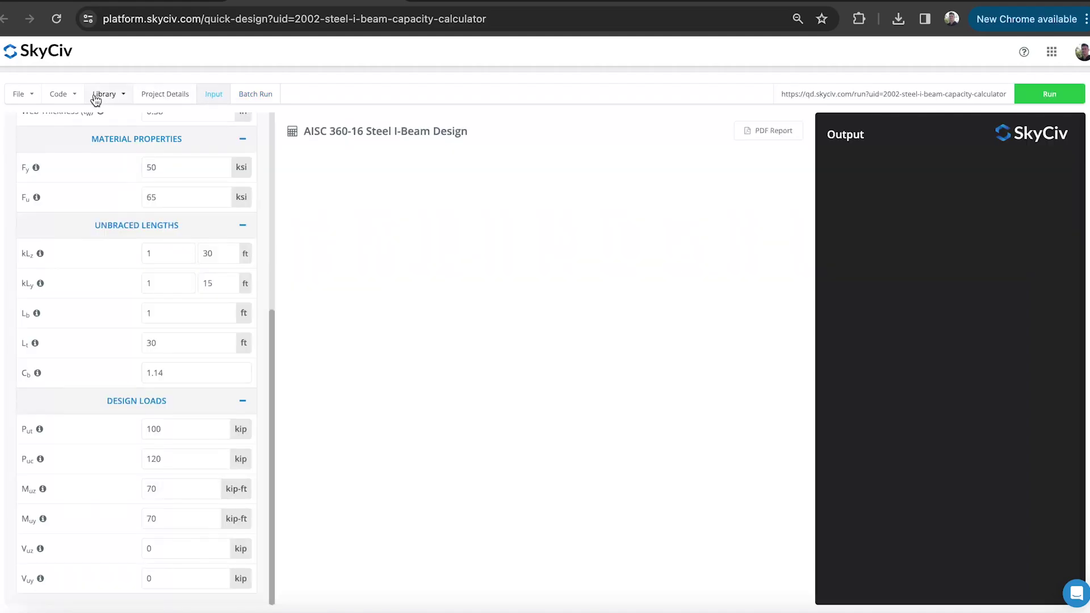
pyautogui.click(96, 99)
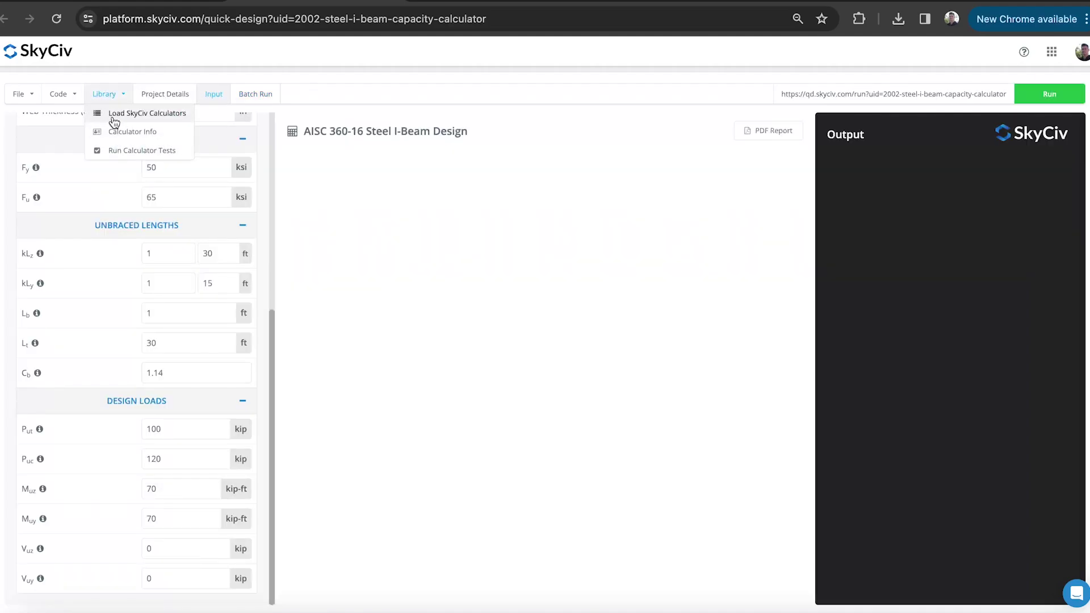
pyautogui.click(113, 117)
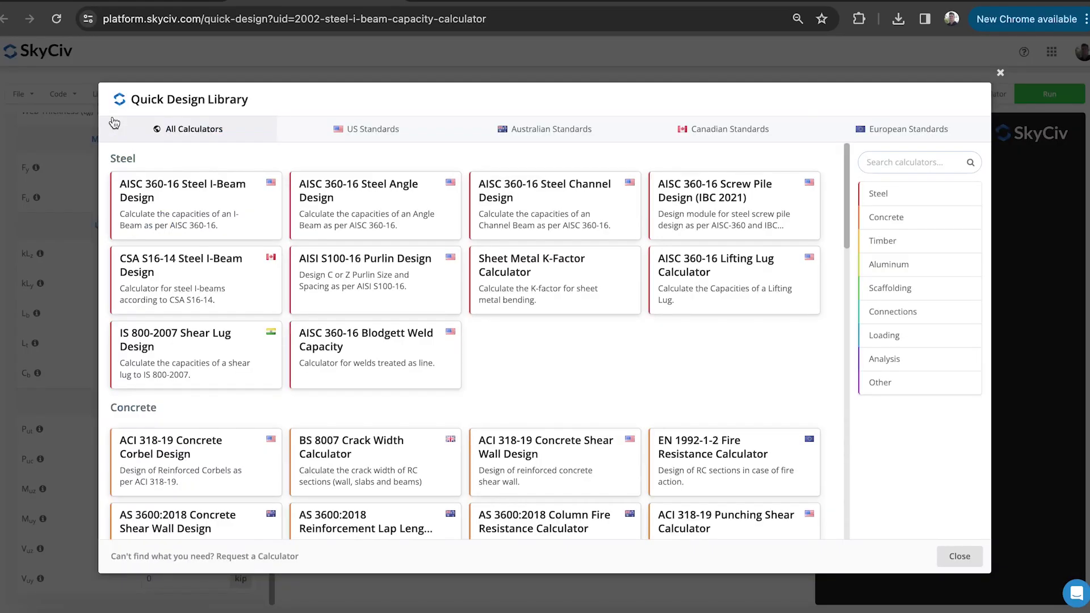